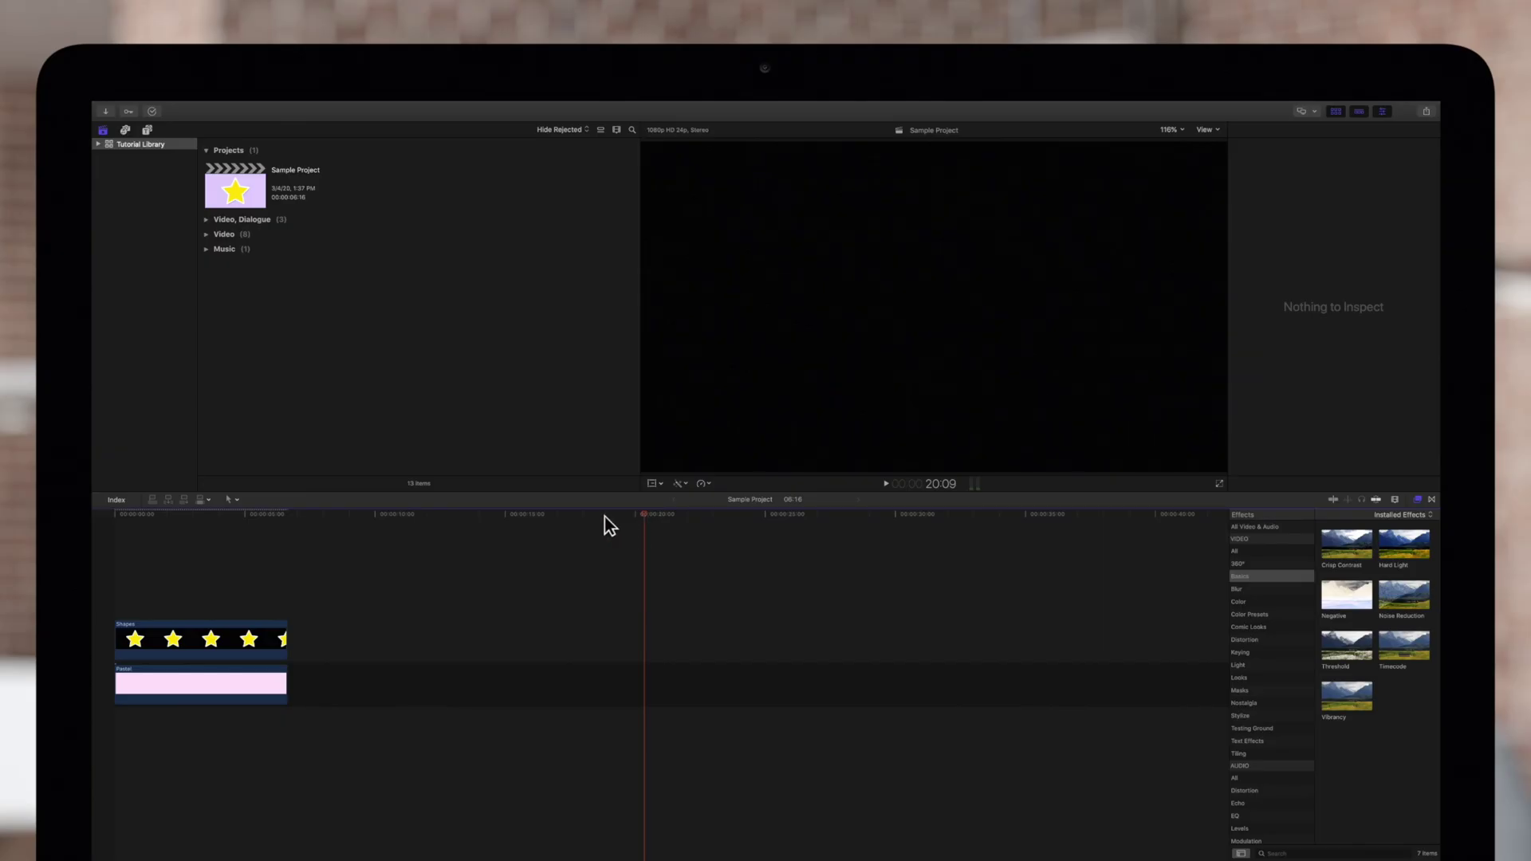
Step: Select the Shapes star clip and list the Transform, Crop and Distort viewer modes
click(138, 636)
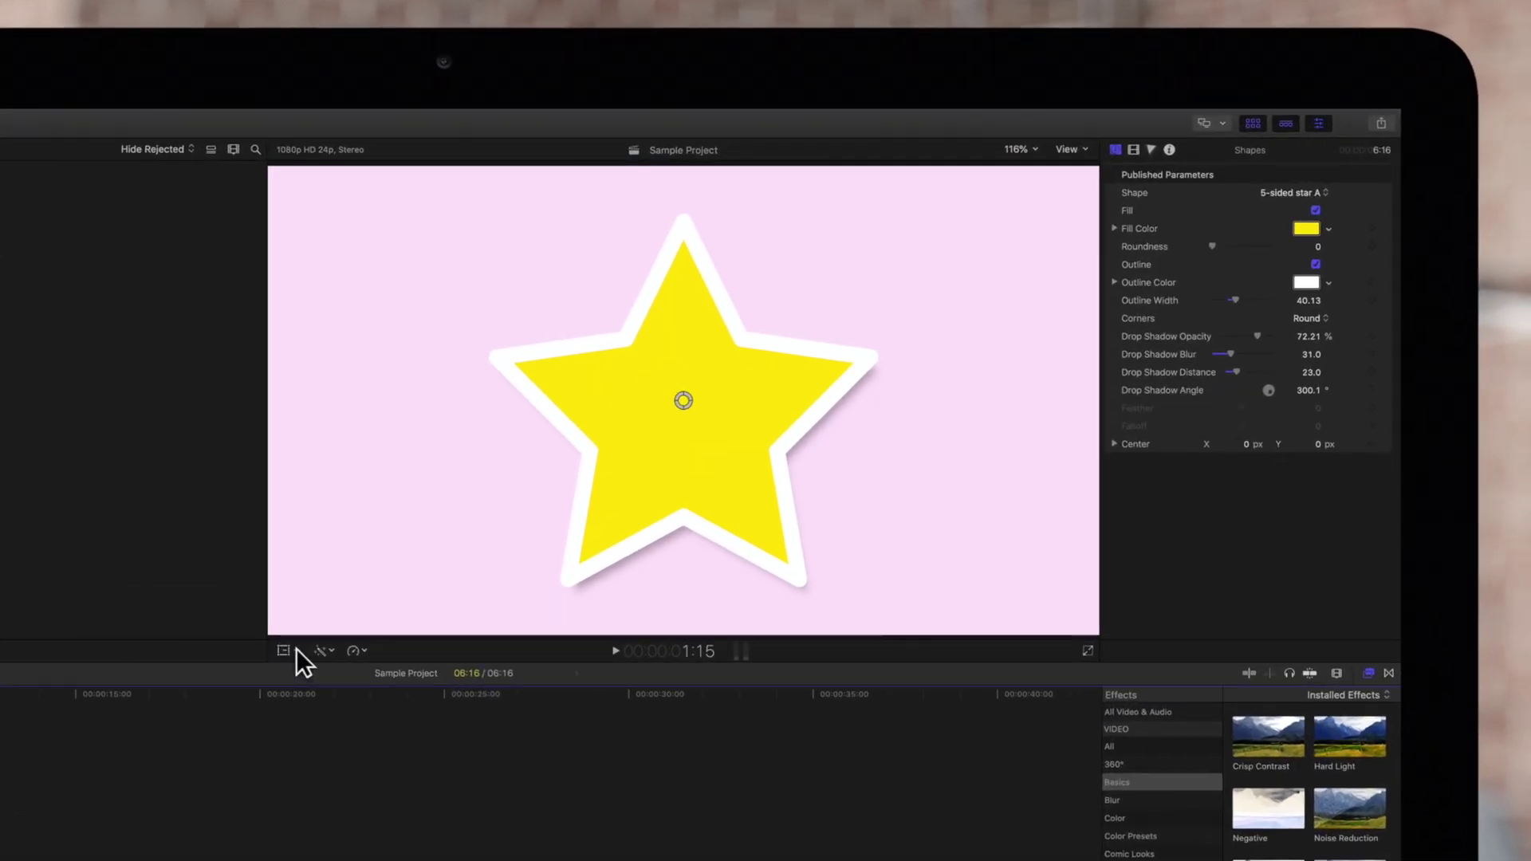
click(295, 650)
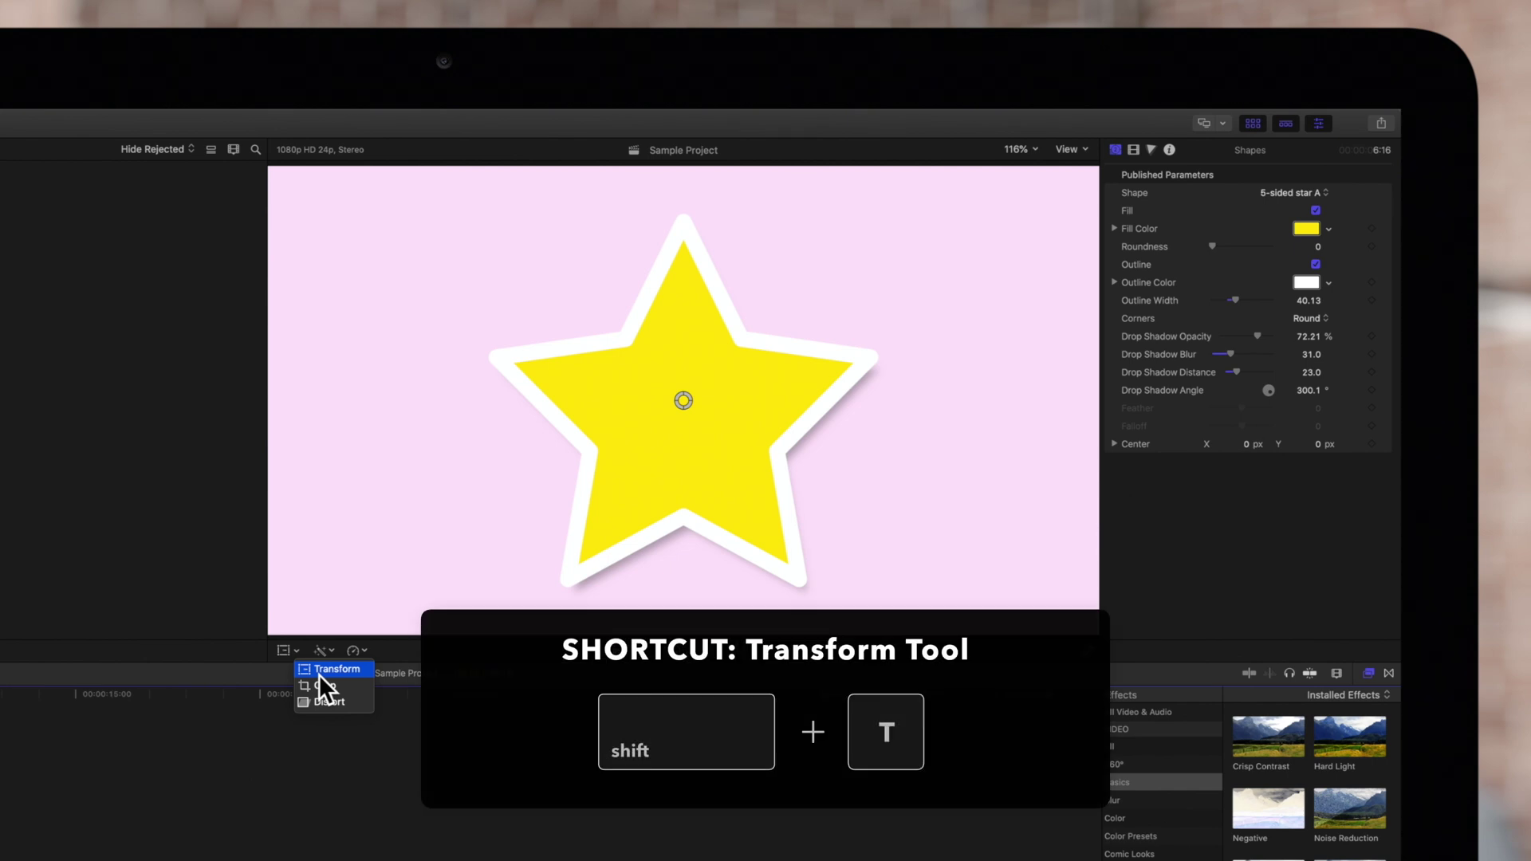
Step: Turn on Transform handles, shrink the star evenly and make it narrower
click(318, 670)
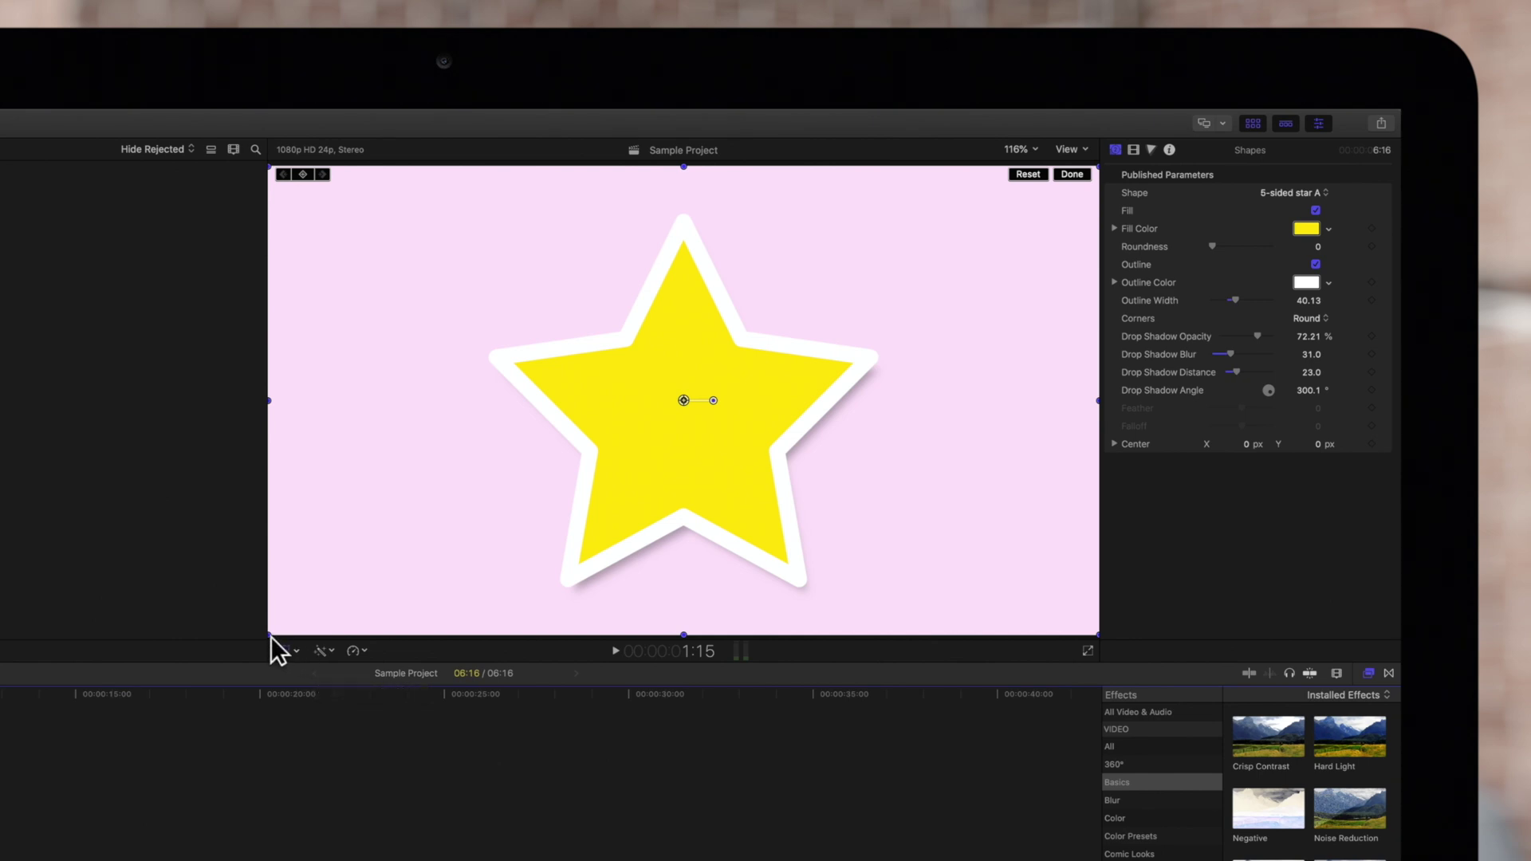
mouse_move(271, 637)
mouse_down()
mouse_move(395, 550)
mouse_move(232, 659)
mouse_move(341, 577)
mouse_up()
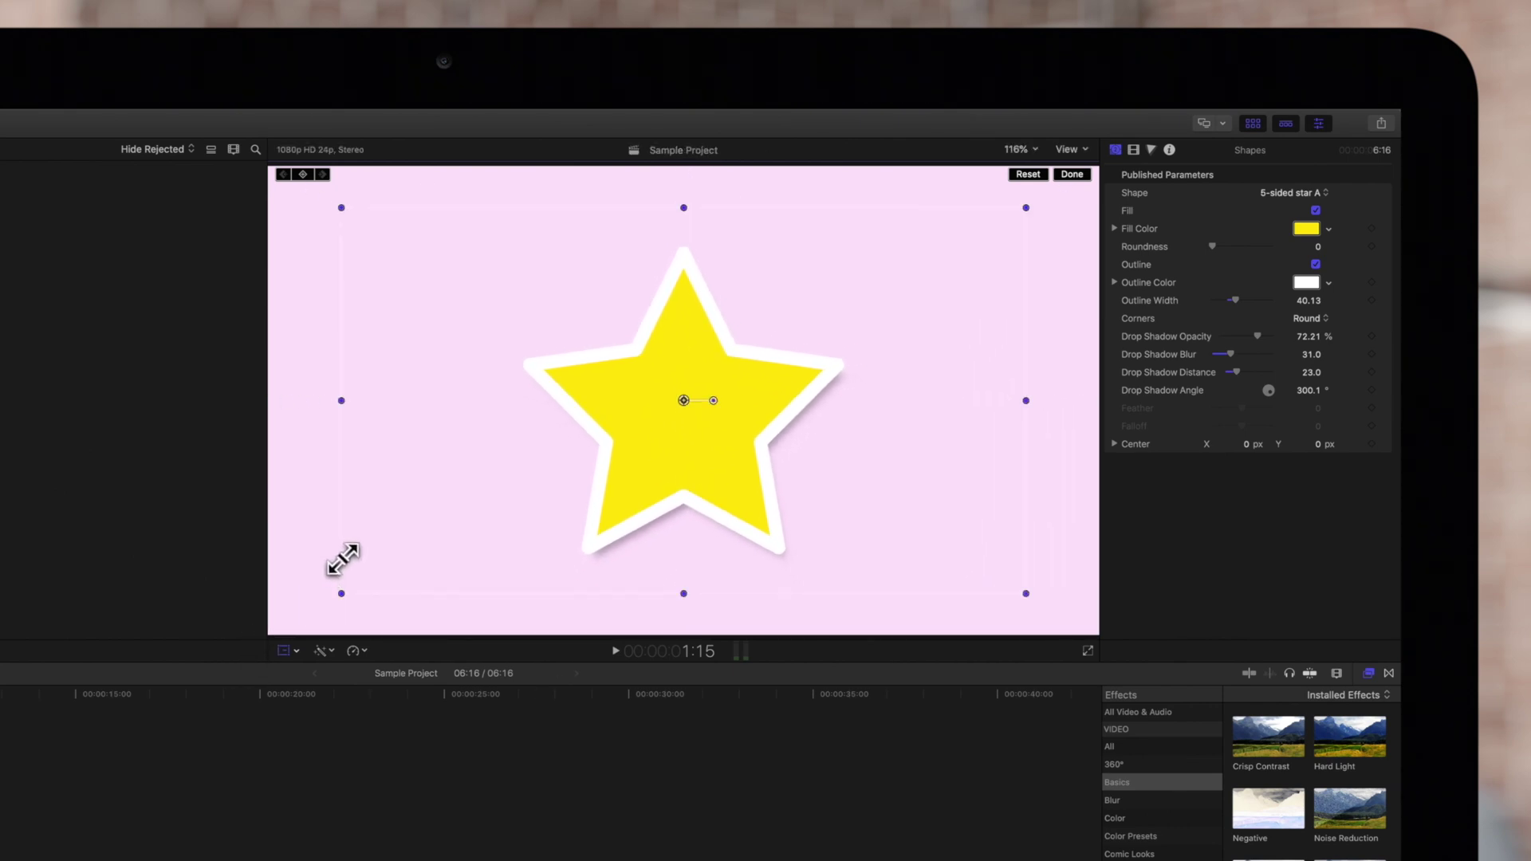
mouse_move(342, 399)
mouse_down()
mouse_move(490, 403)
mouse_move(308, 404)
mouse_move(386, 401)
mouse_up()
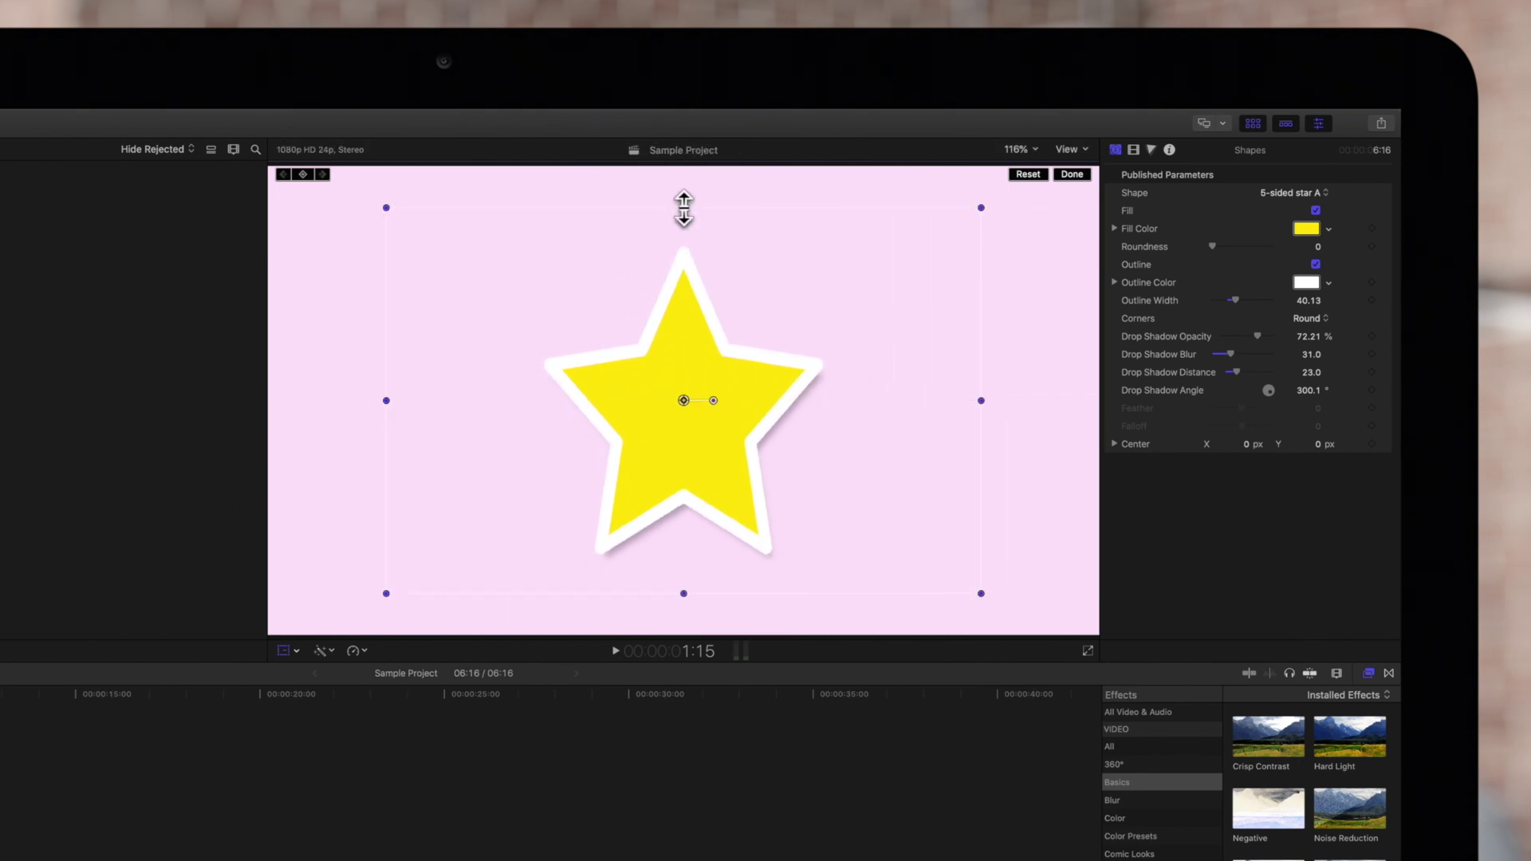
mouse_move(683, 206)
mouse_down()
mouse_move(673, 319)
mouse_move(689, 202)
mouse_move(688, 247)
mouse_up()
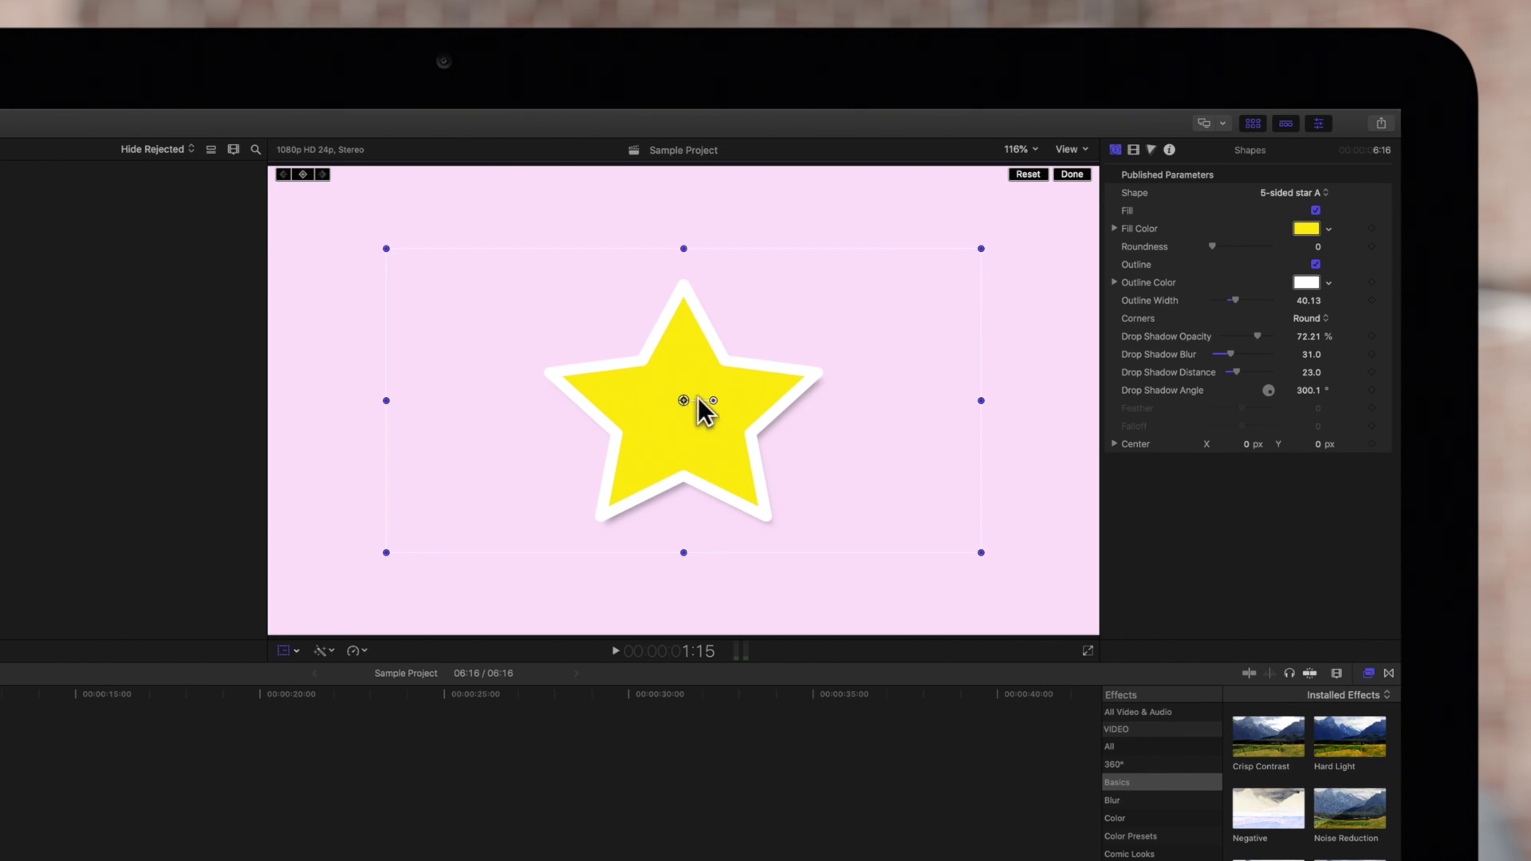
Step: Rotate the star roughly 42 degrees and shift it slightly off-centre
drag(713, 402, 705, 388)
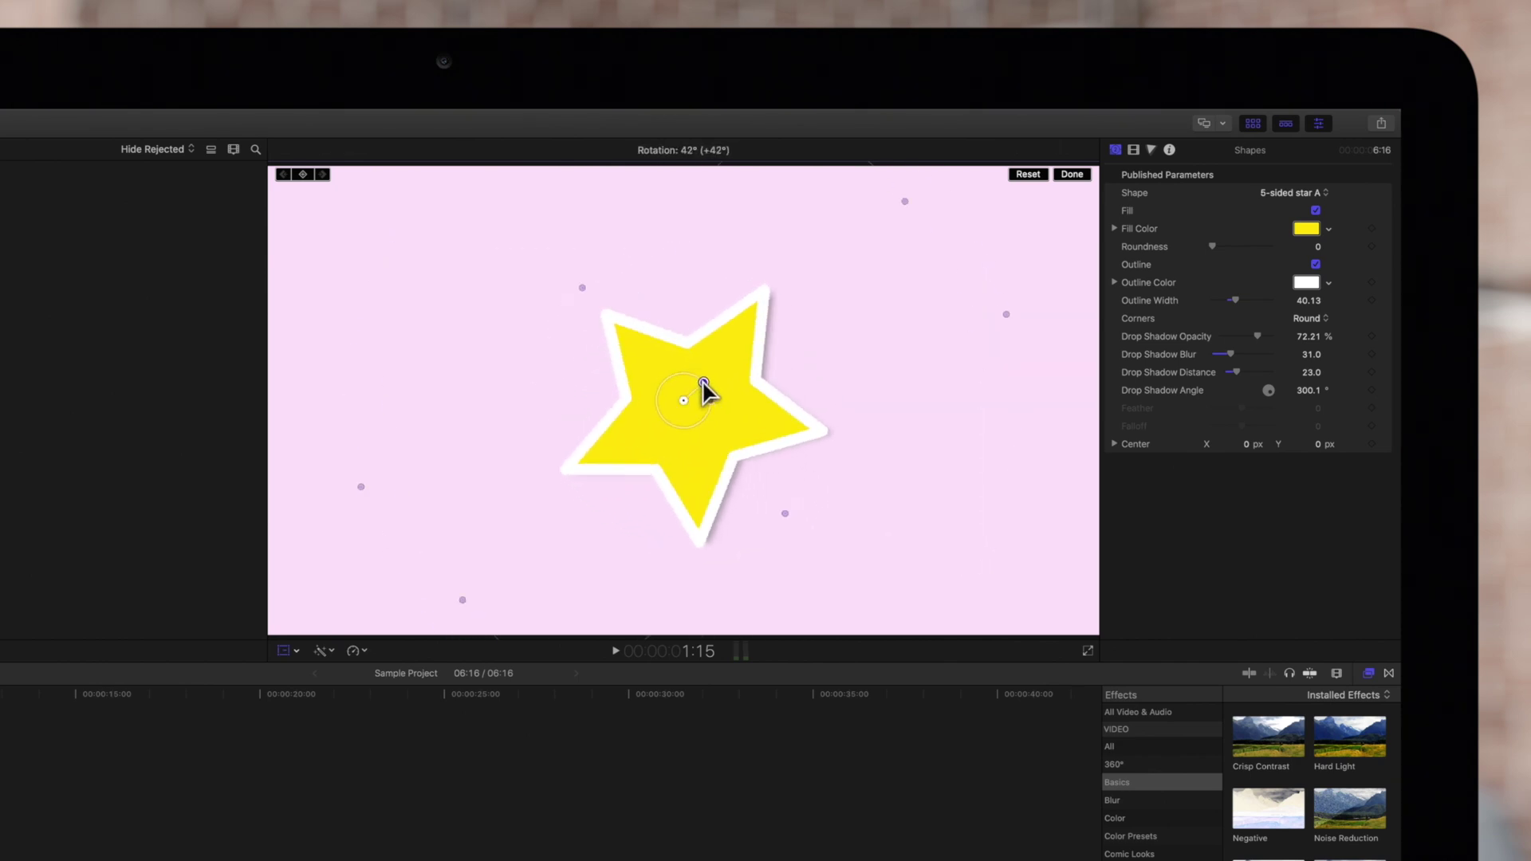
mouse_move(704, 388)
mouse_down()
mouse_move(706, 404)
mouse_move(682, 339)
mouse_up()
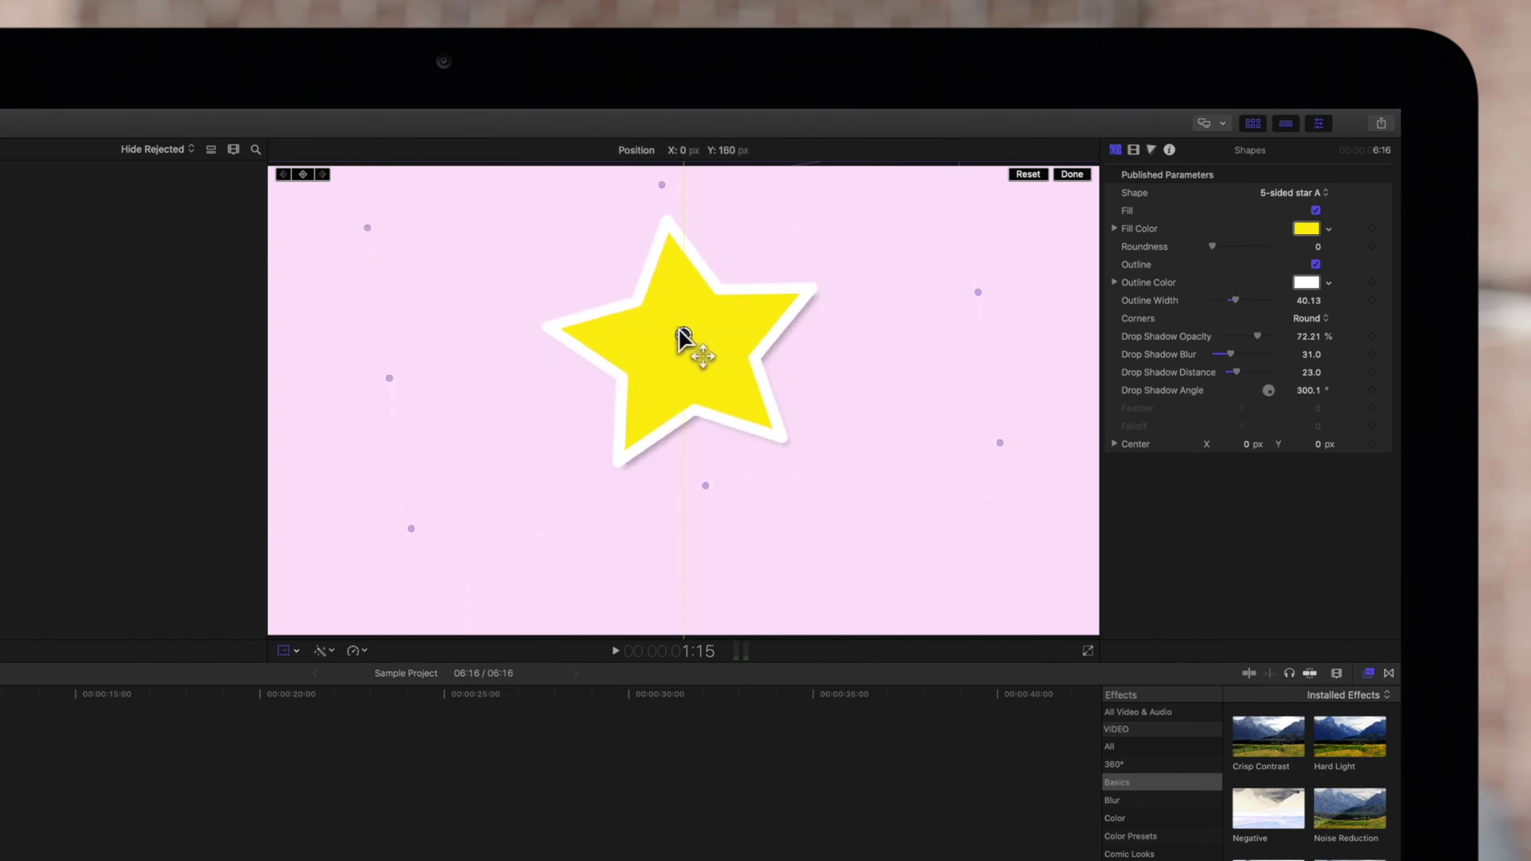
drag(682, 339, 670, 399)
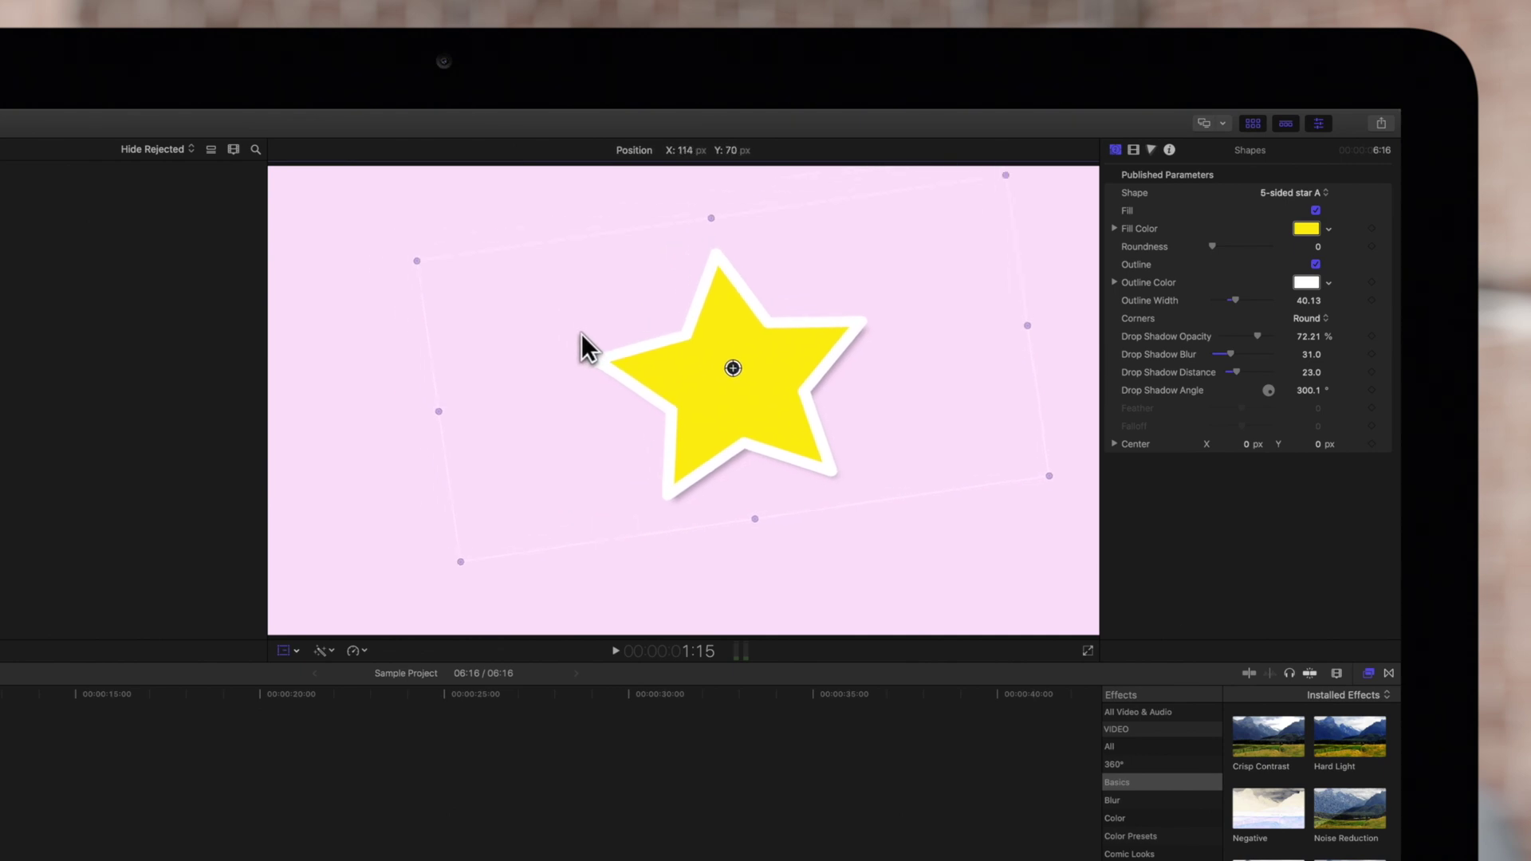
drag(581, 333, 557, 348)
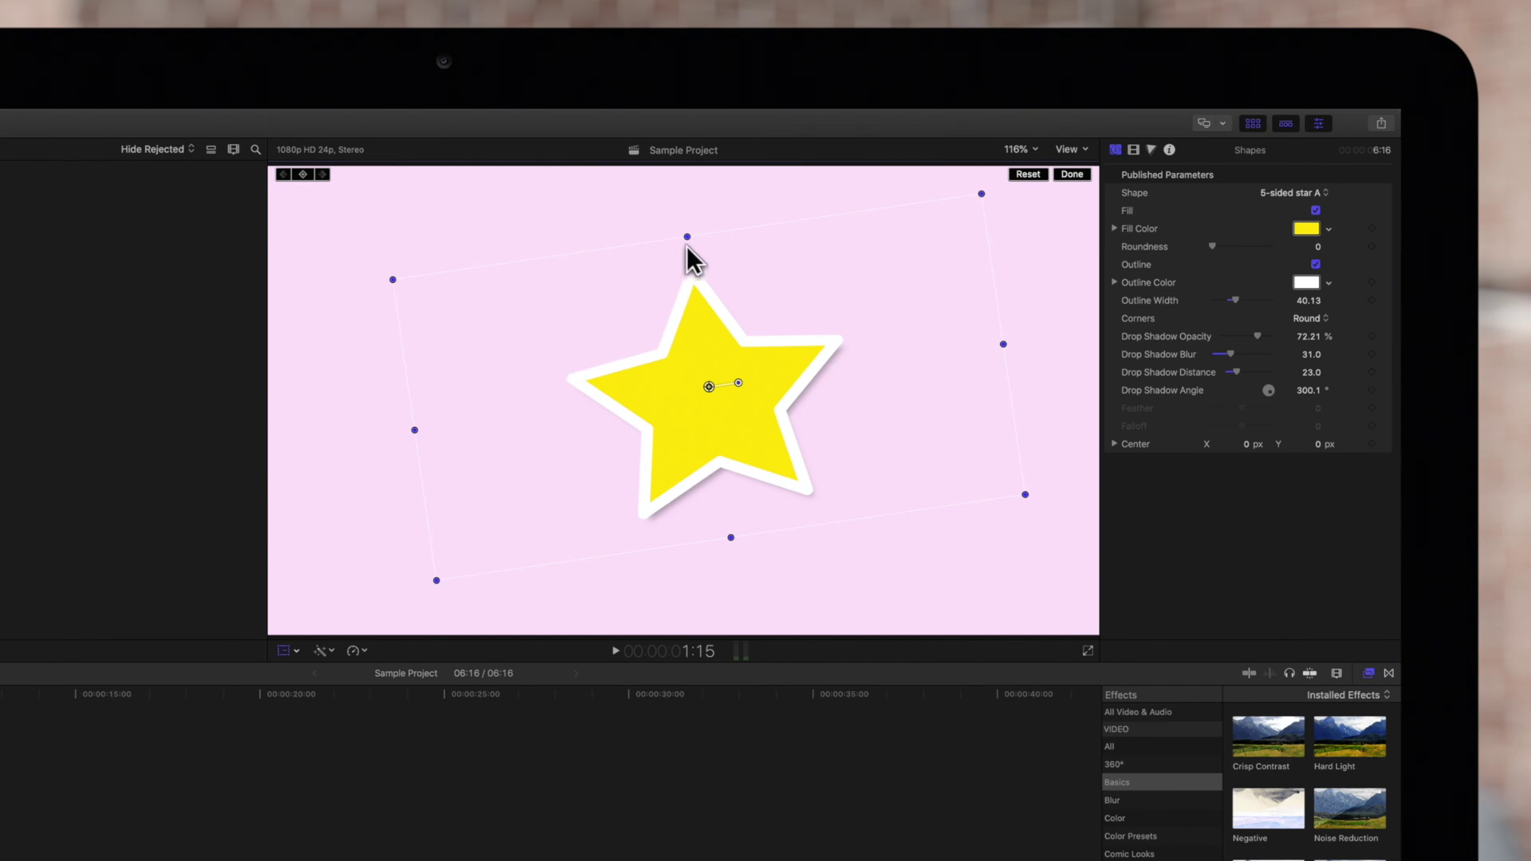
Step: Finish the on-screen transform and show the star's Video inspector Transform values
click(1065, 175)
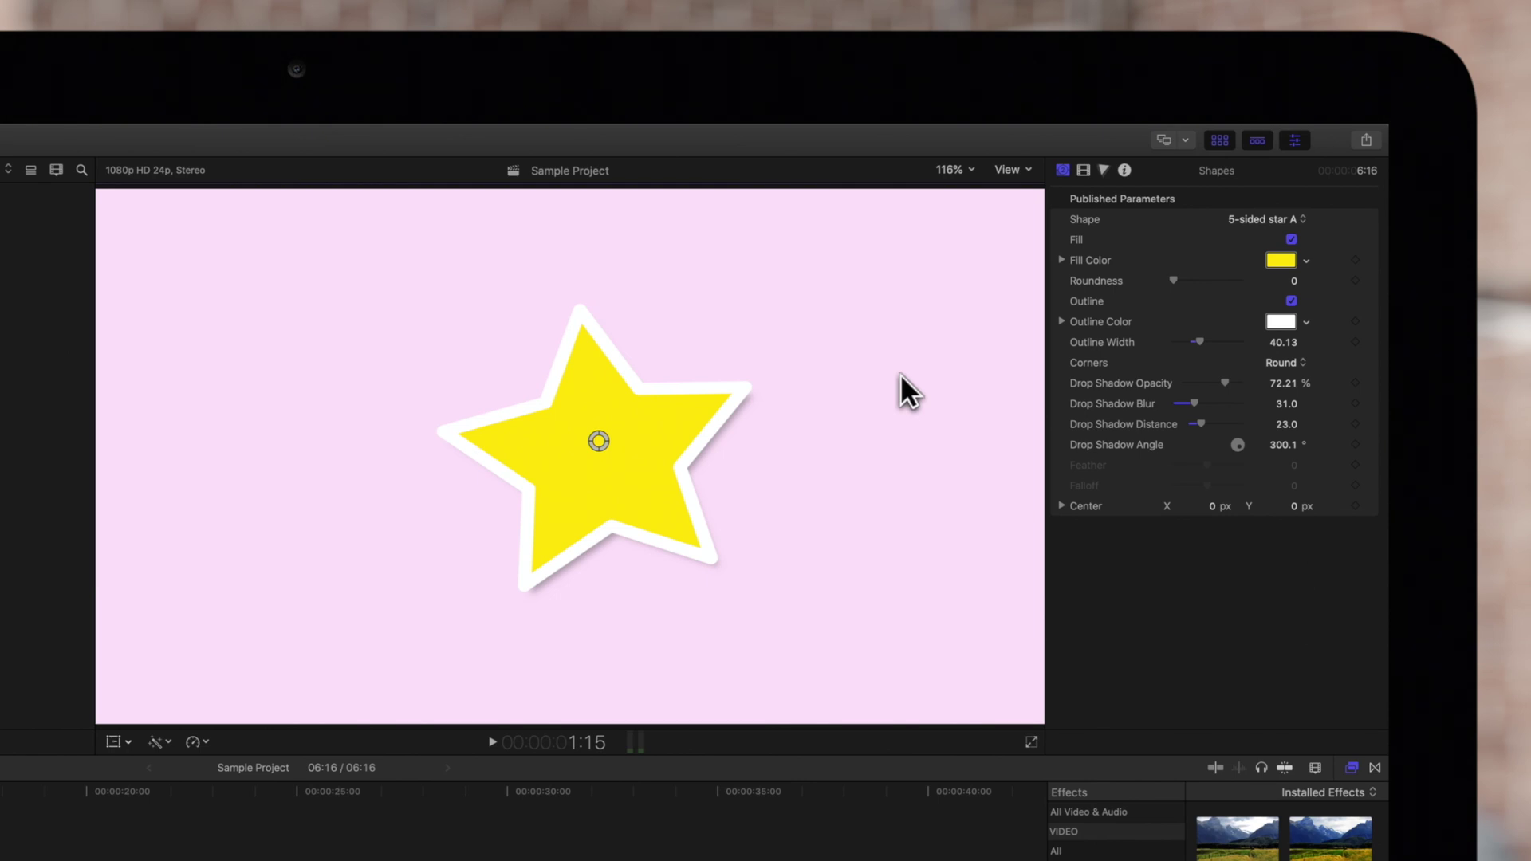
click(1292, 143)
click(1082, 170)
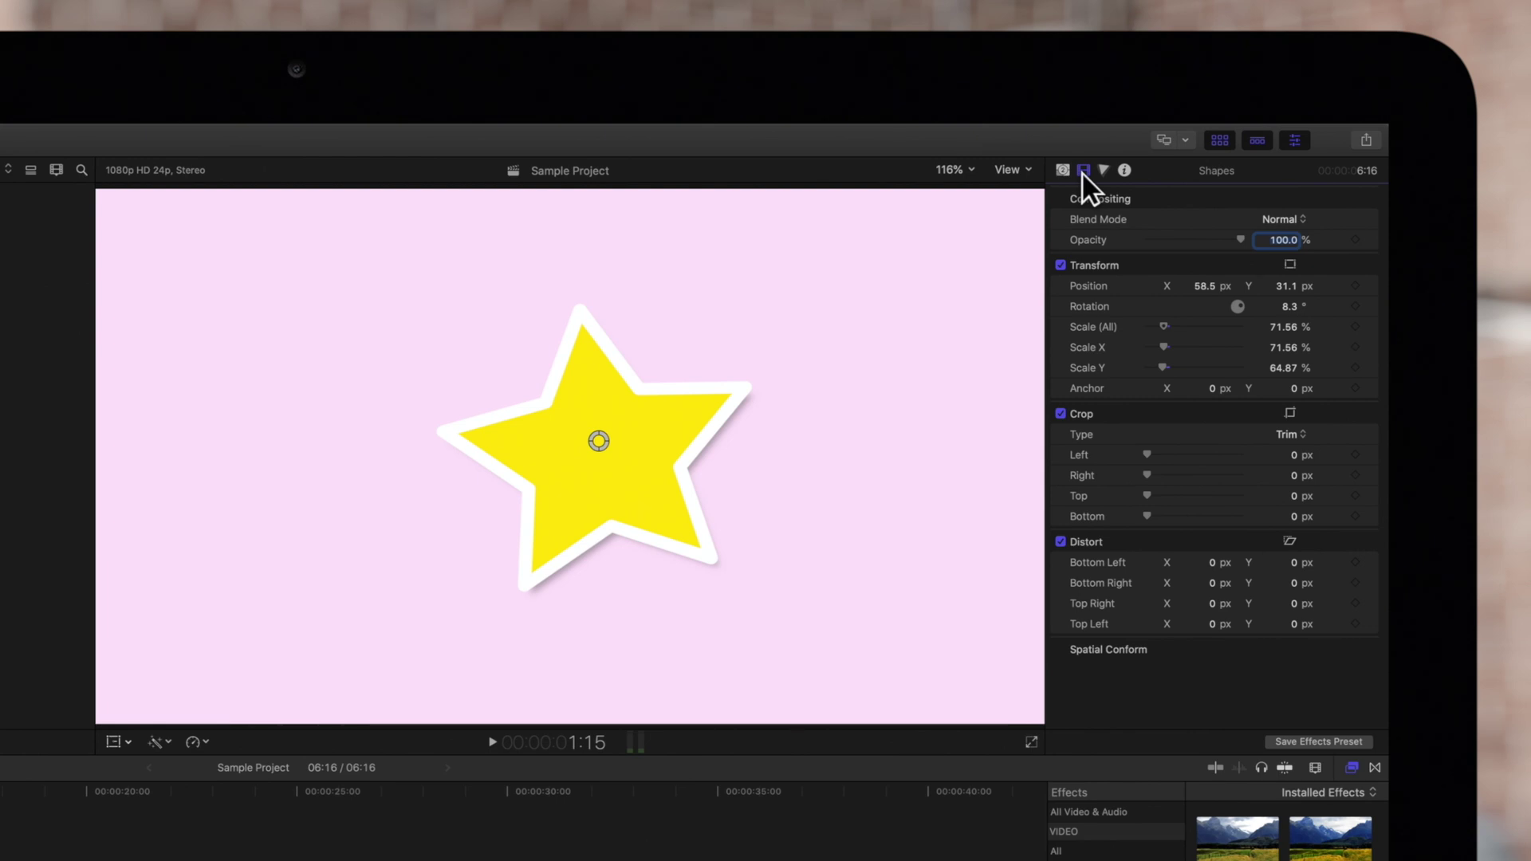
Step: Re-enable transform handles, set position -11.1 by 22.1 px and rotation -392.9°, enlarging the star
key(shift+t)
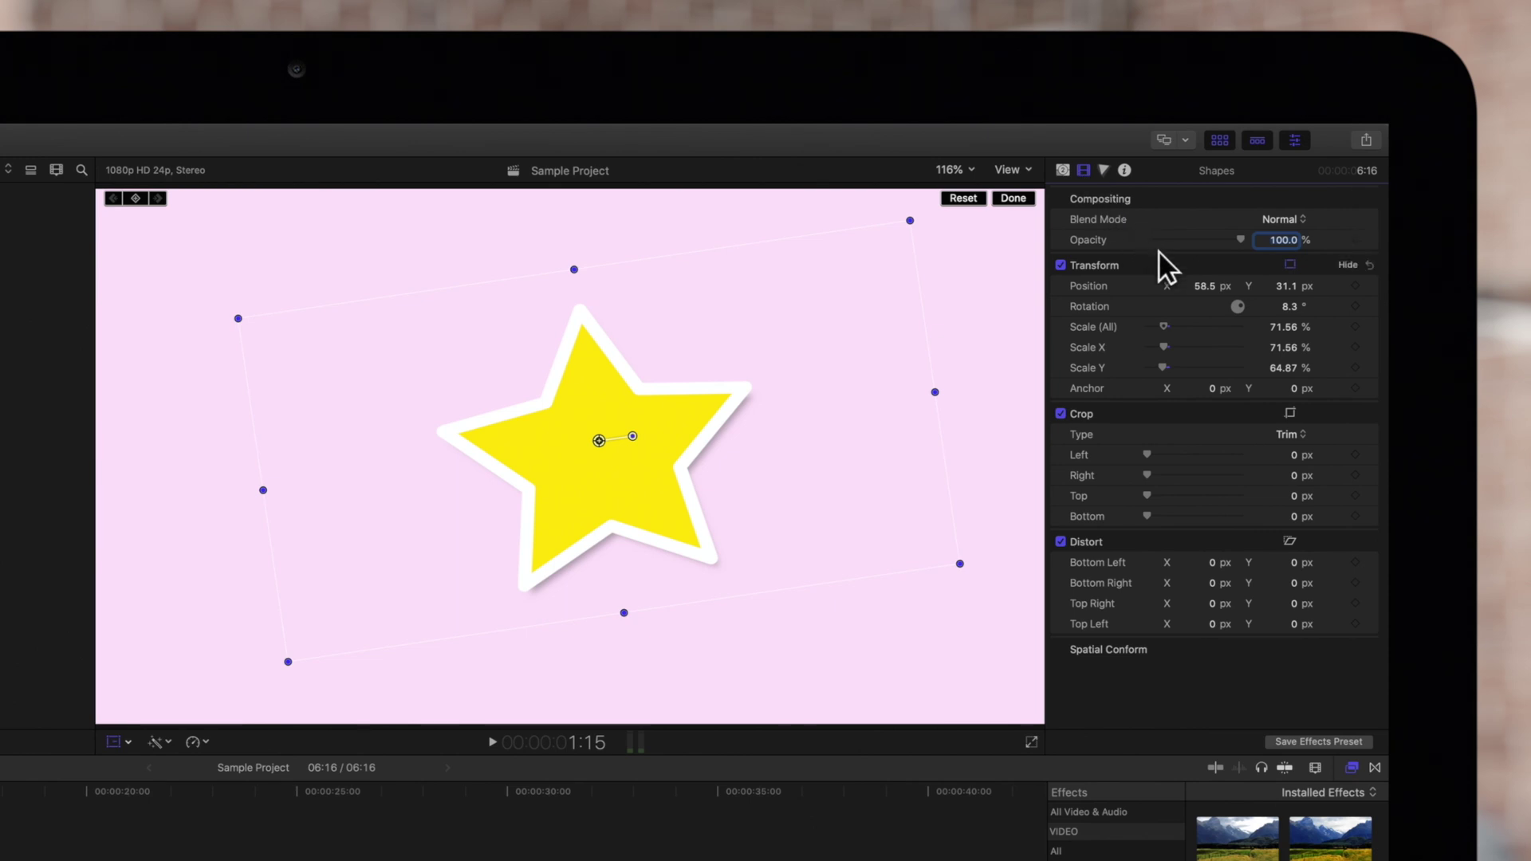
mouse_move(1214, 285)
mouse_move(1210, 293)
mouse_down()
mouse_move(1324, 293)
mouse_move(1296, 293)
mouse_up()
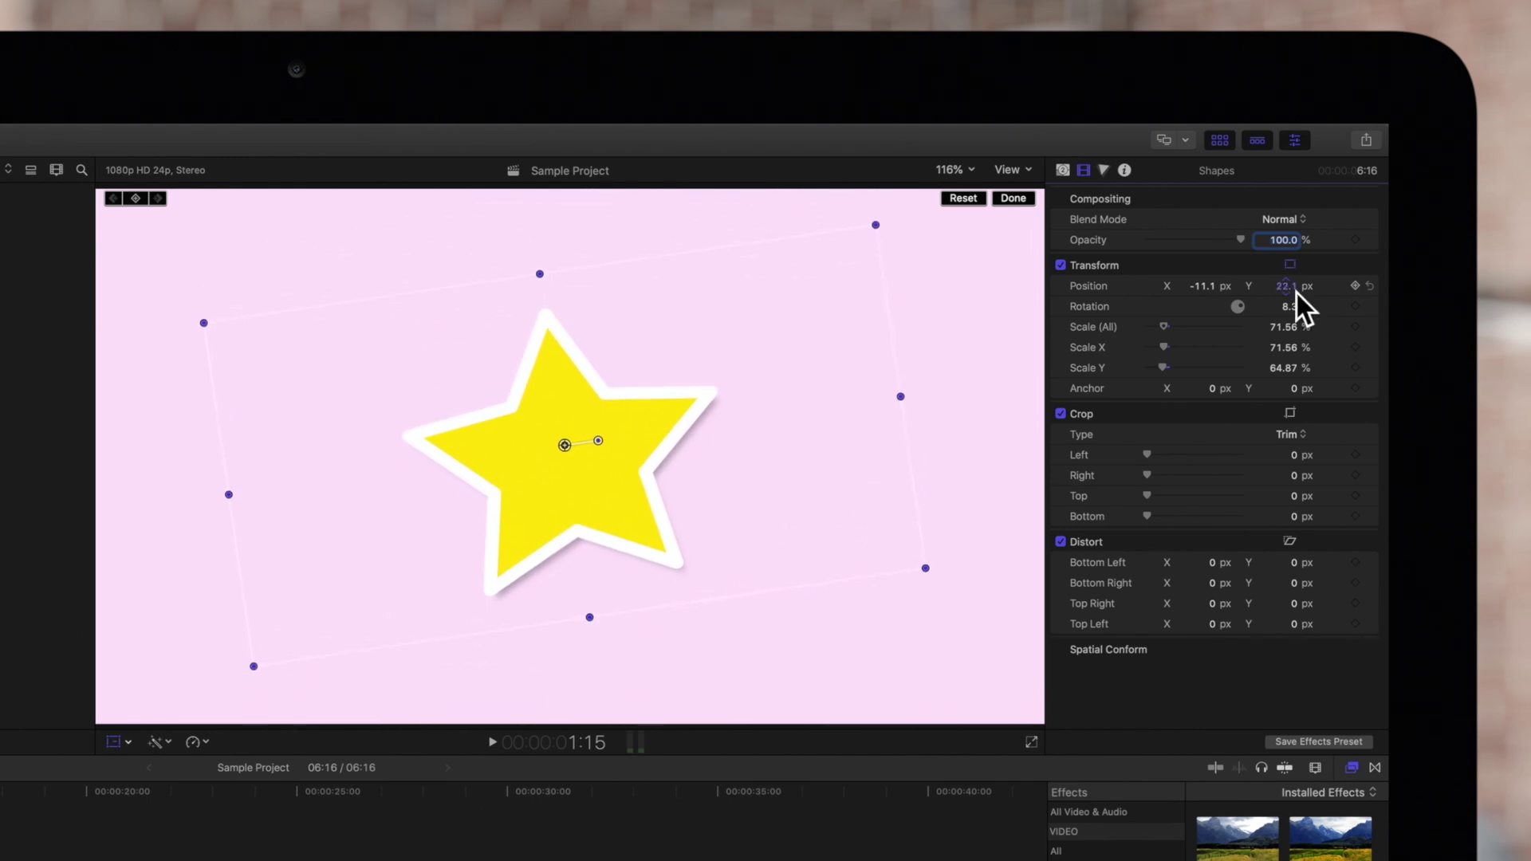
drag(1254, 311, 1240, 304)
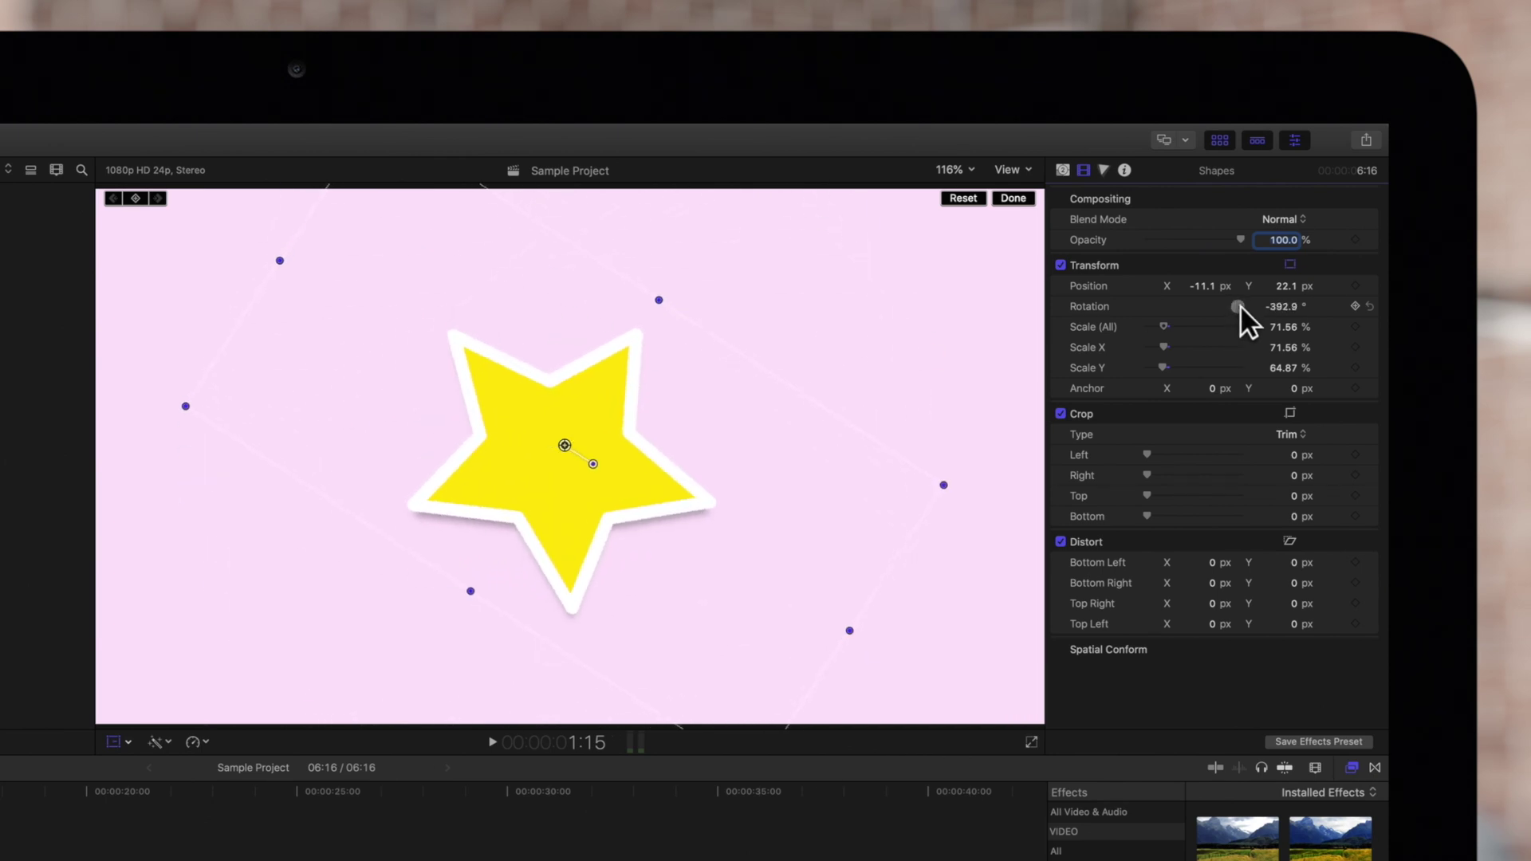
mouse_move(1162, 327)
mouse_down()
mouse_move(1188, 322)
mouse_move(1167, 322)
mouse_up()
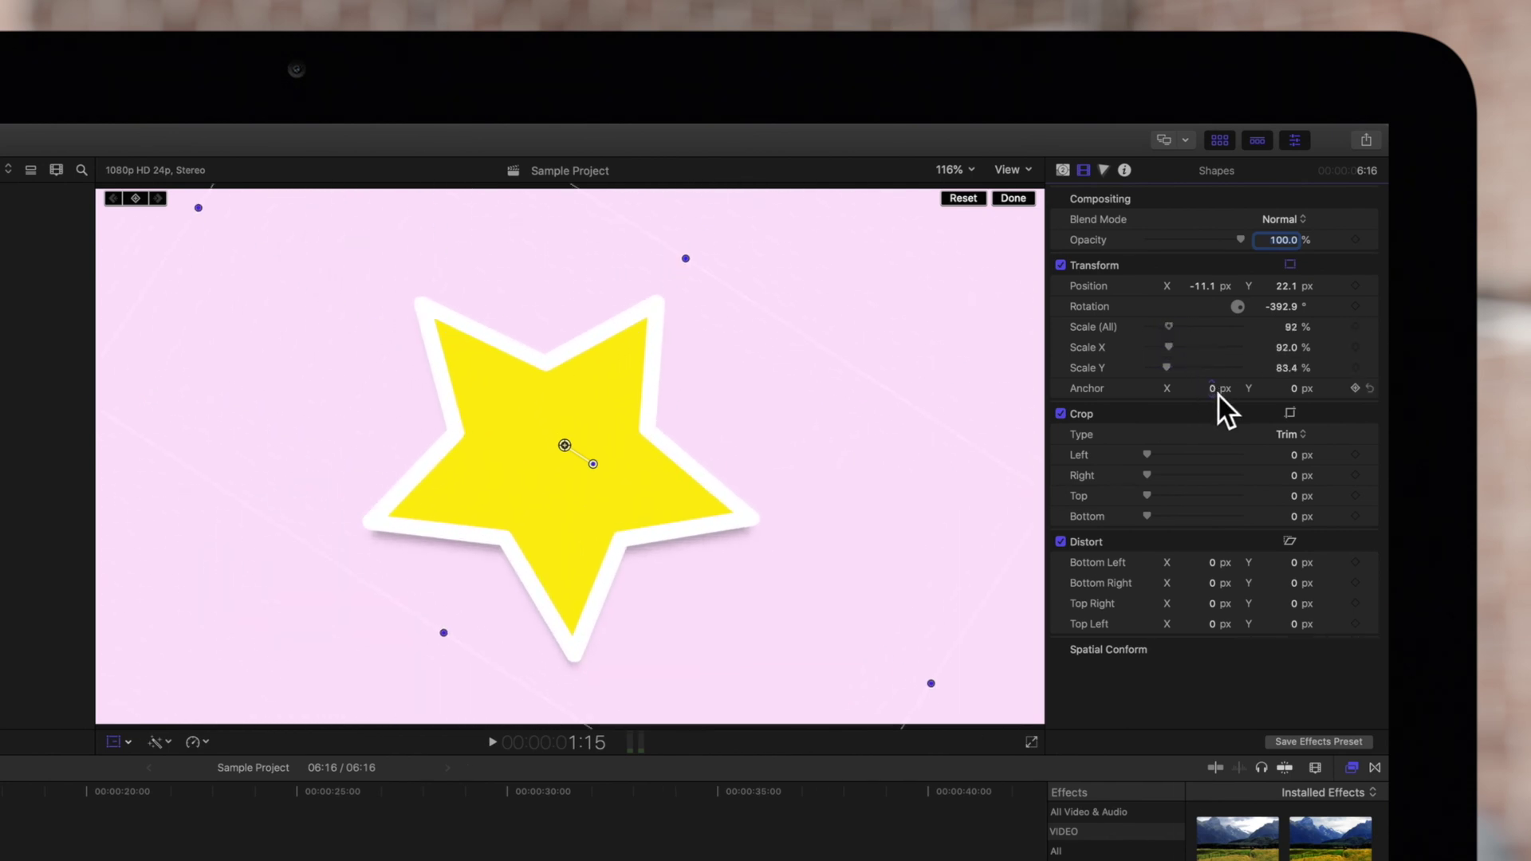
Step: Offset the anchor point, spin the star to -1064.2°, then reset the anchor to 0, 0
drag(1215, 389, 1349, 402)
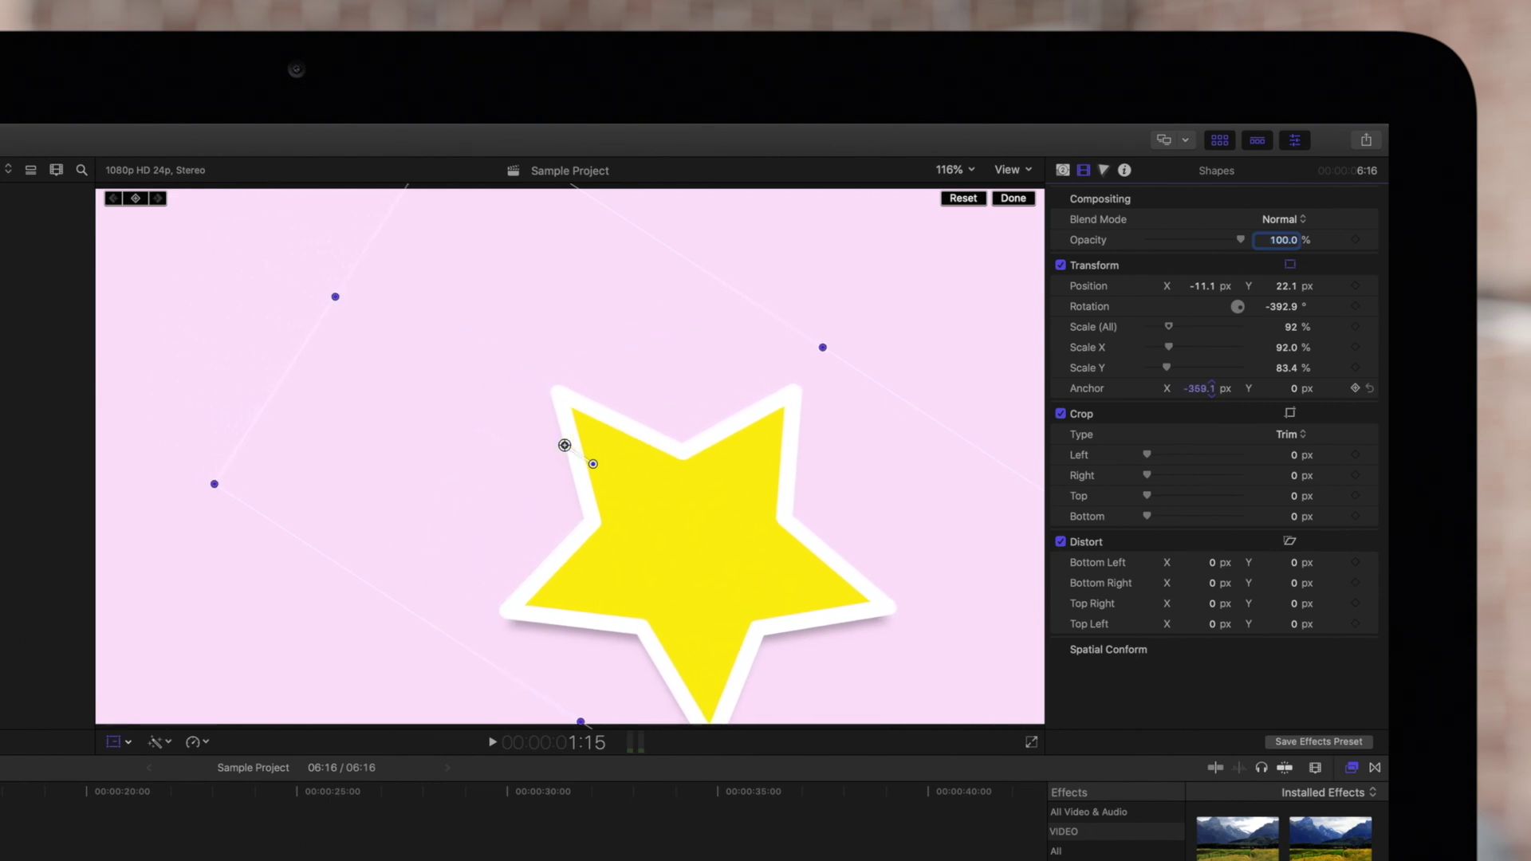
drag(1302, 388, 1375, 385)
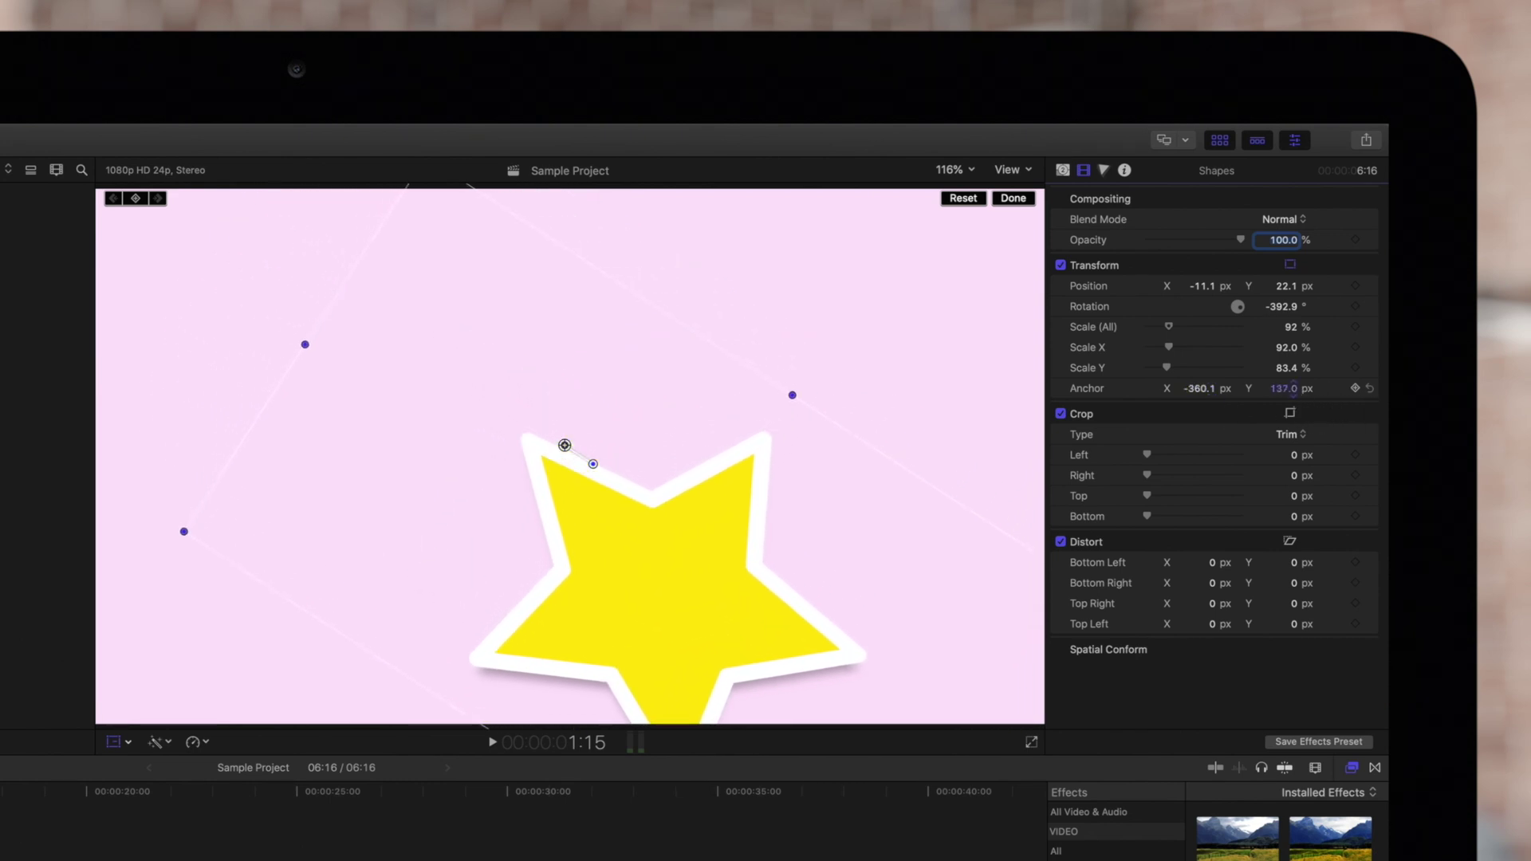
drag(1245, 312, 1245, 298)
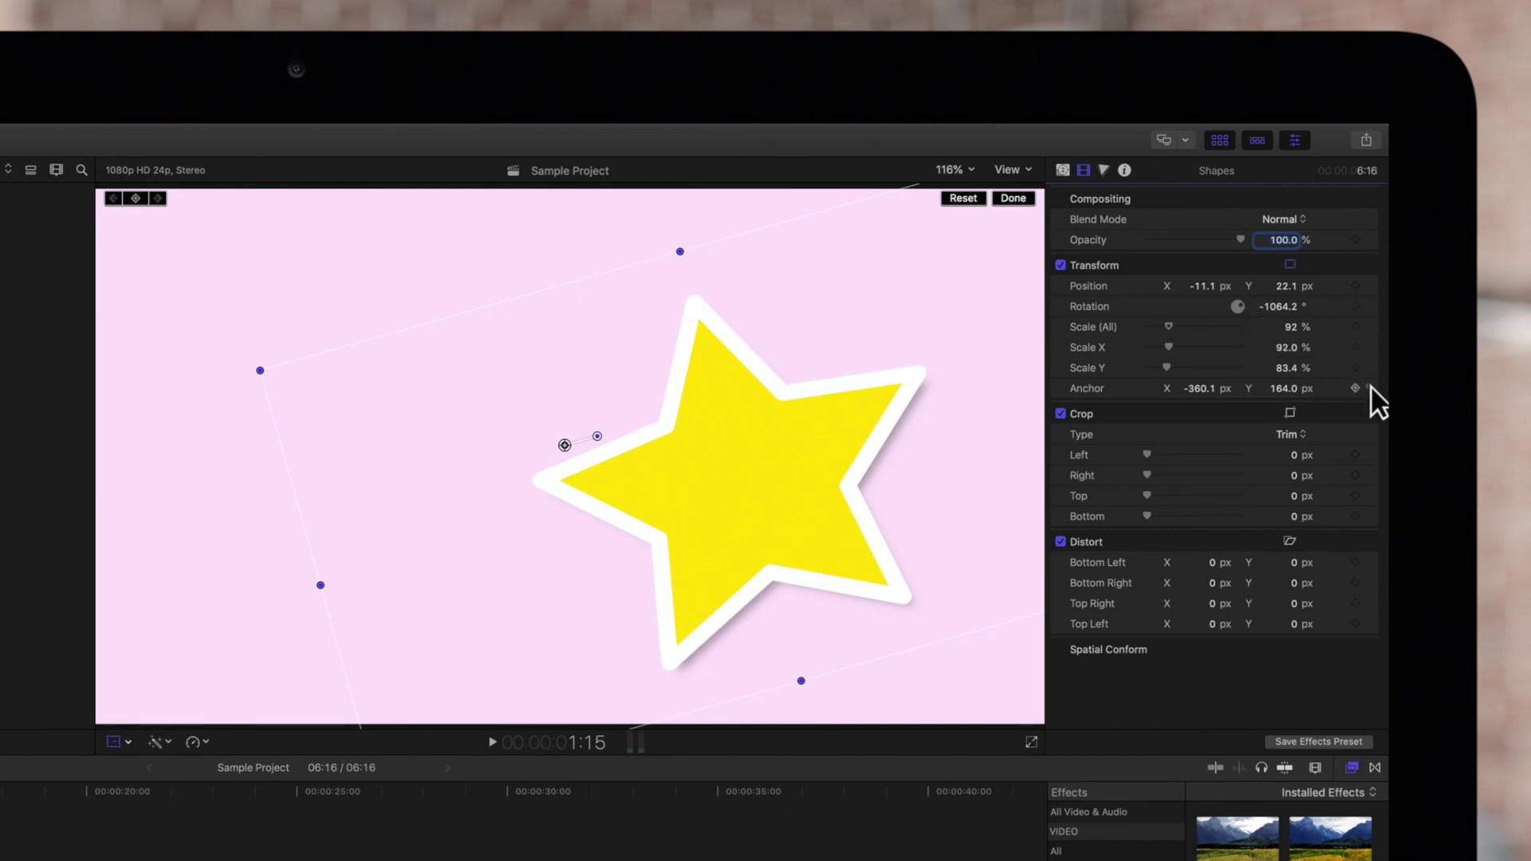
click(1372, 389)
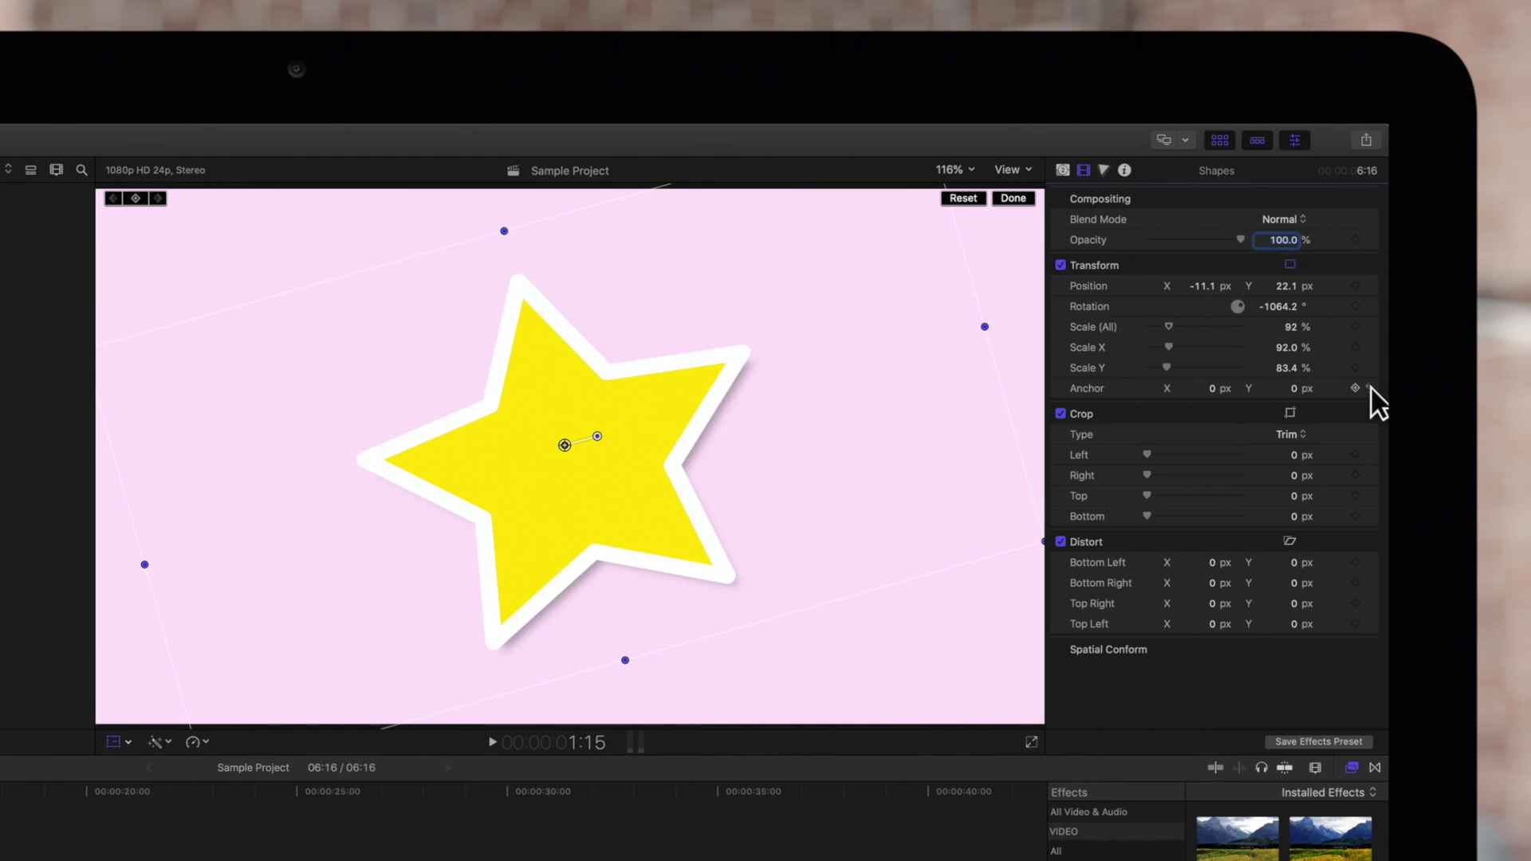
Step: Disable the star's Transform to see the upright original, then re-enable it
click(1059, 264)
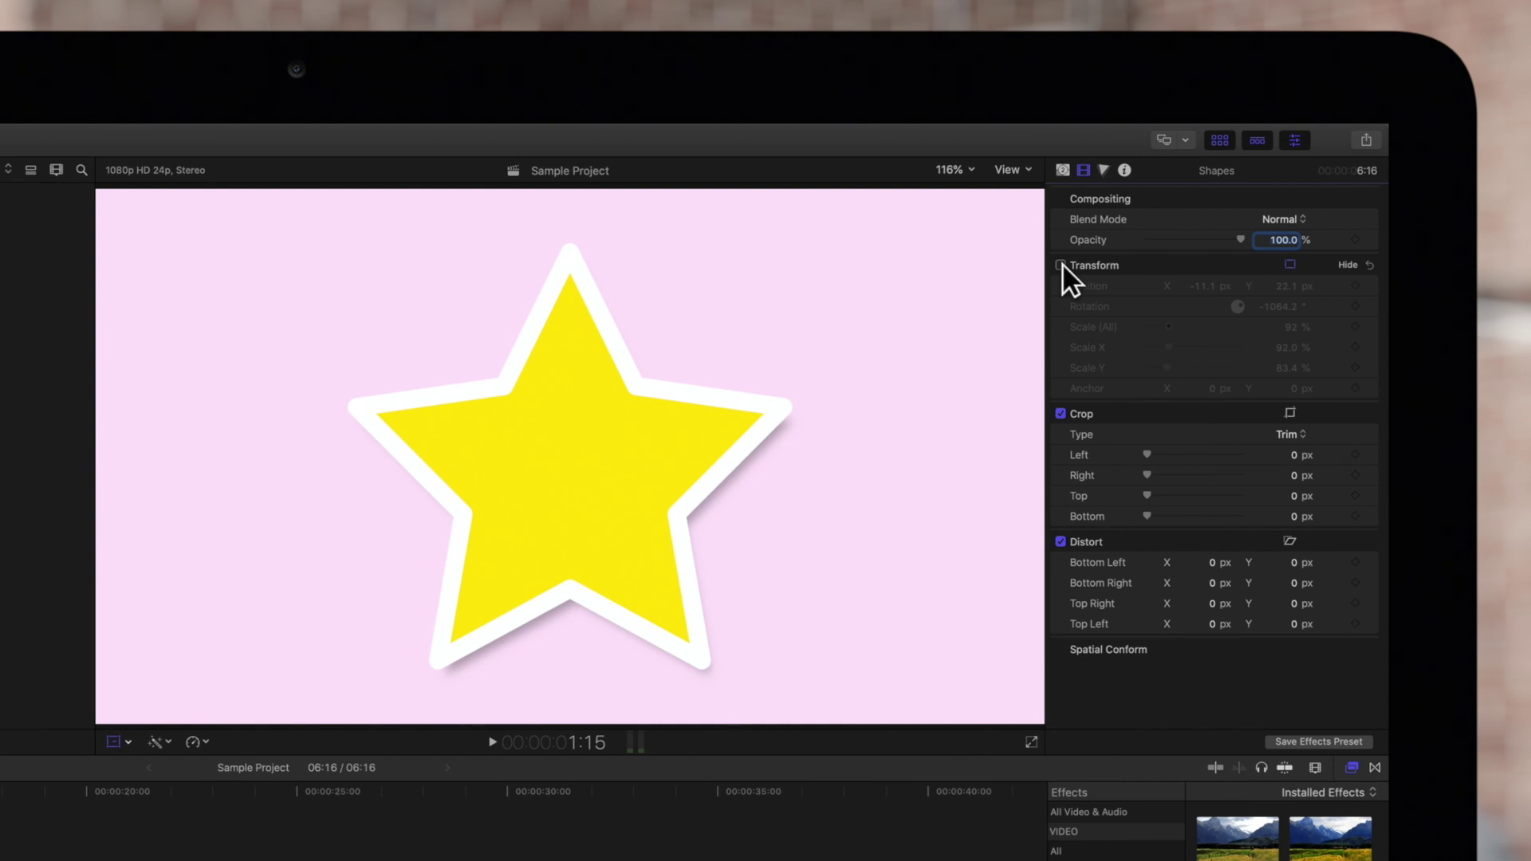
click(1060, 265)
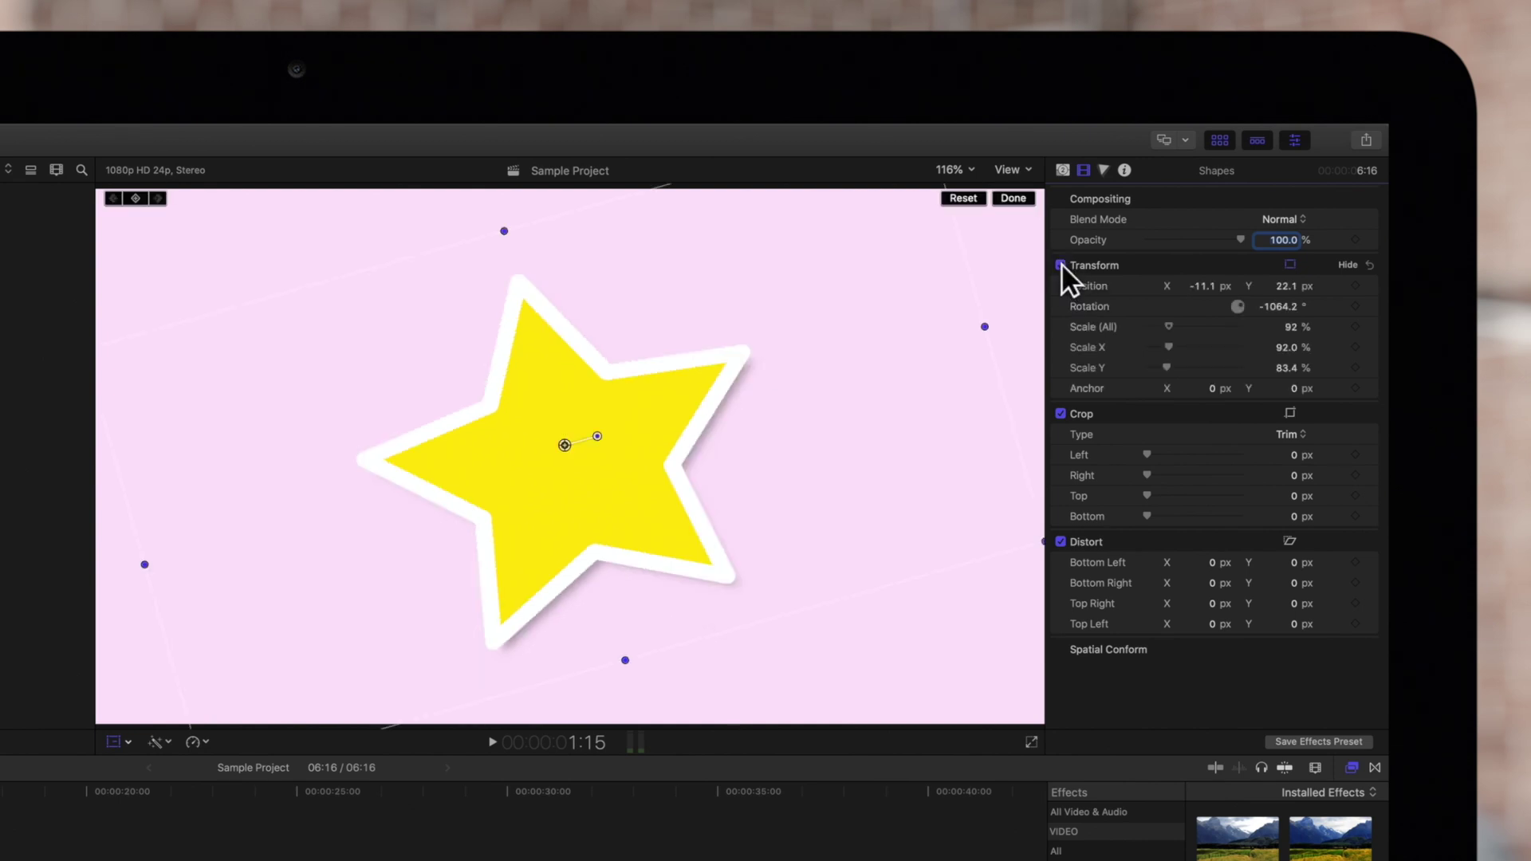